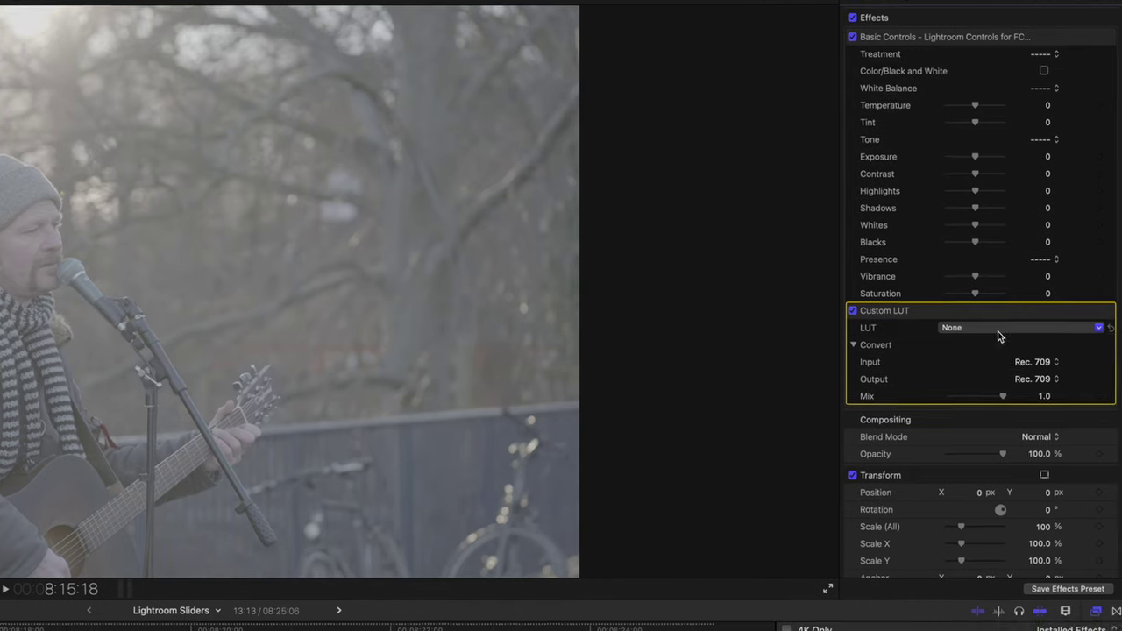
- Load the Neutral_Lgcy_A7s3_G4 LUT from the Arri LUTs A7S3 set into the clip's Custom LUT effect
{"action": "left_click", "coordinate": [1004, 343]}
{"action": "mouse_move", "coordinate": [953, 442]}
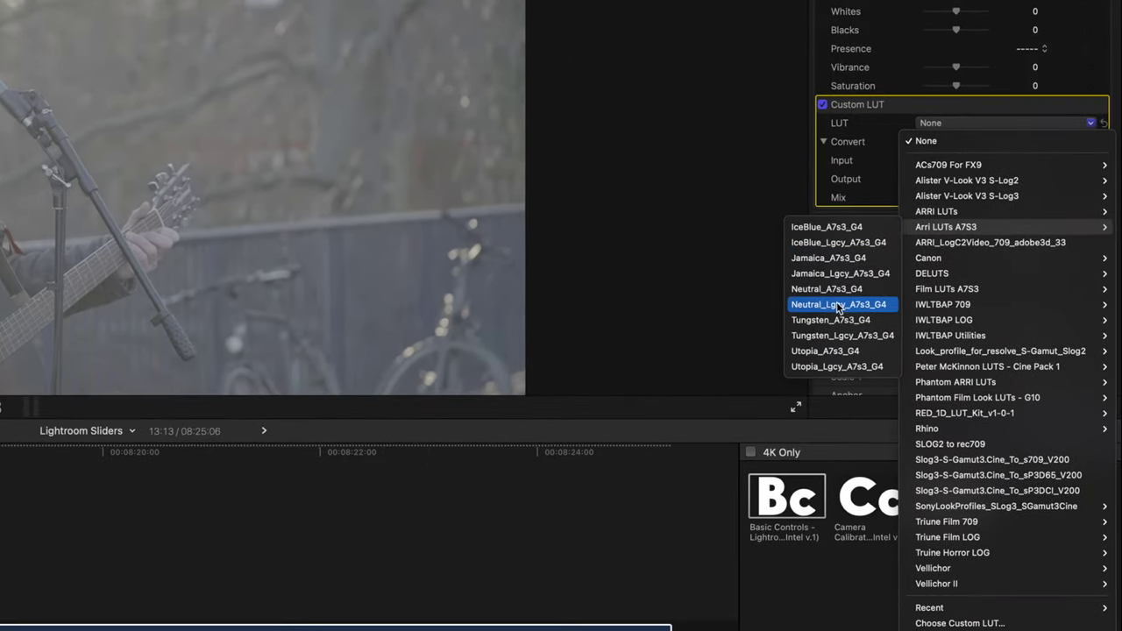
{"action": "left_click", "coordinate": [829, 305]}
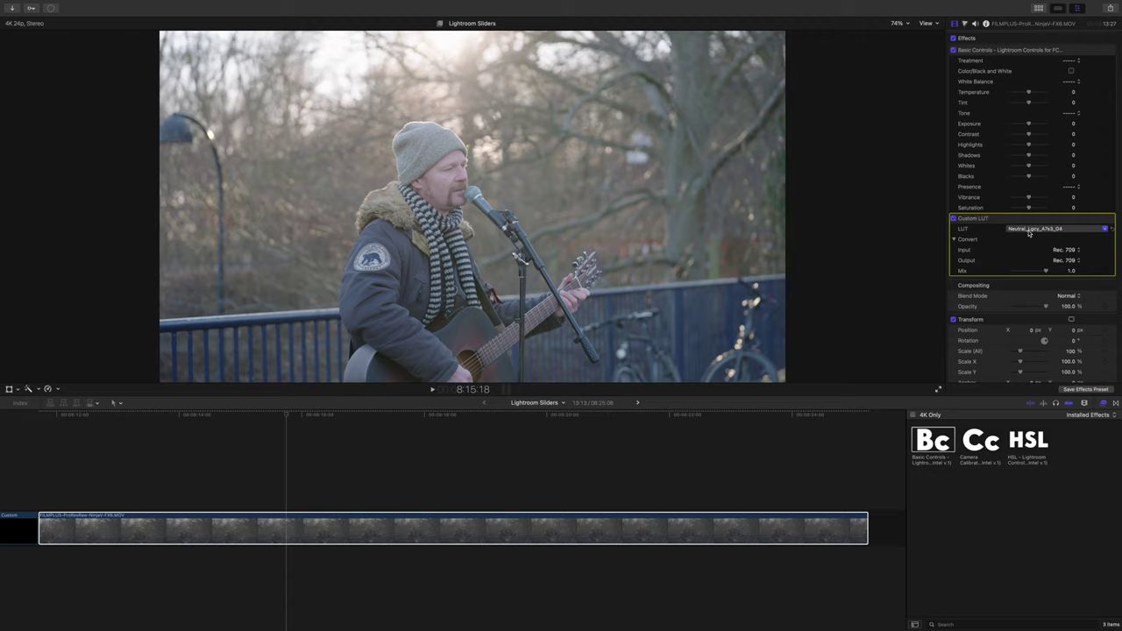
- Switch the Custom LUT effect to Tungsten_Lgcy_A7s3_G4 from the Arri LUTs A7S3 set
{"action": "left_click", "coordinate": [1030, 229]}
{"action": "mouse_move", "coordinate": [1026, 287]}
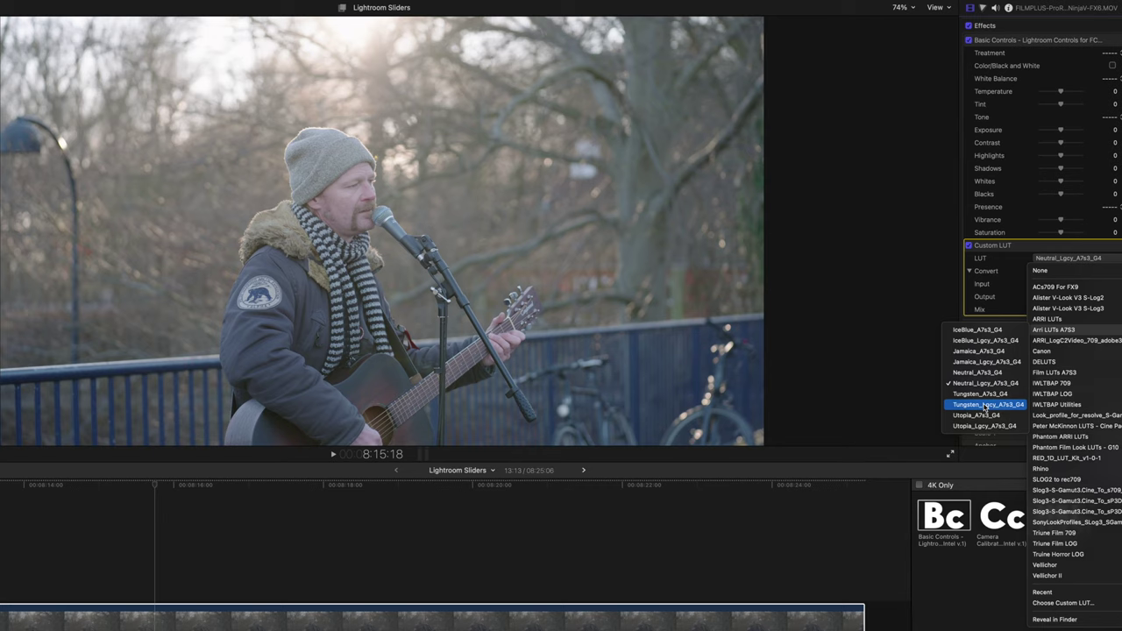
{"action": "left_click", "coordinate": [742, 342]}
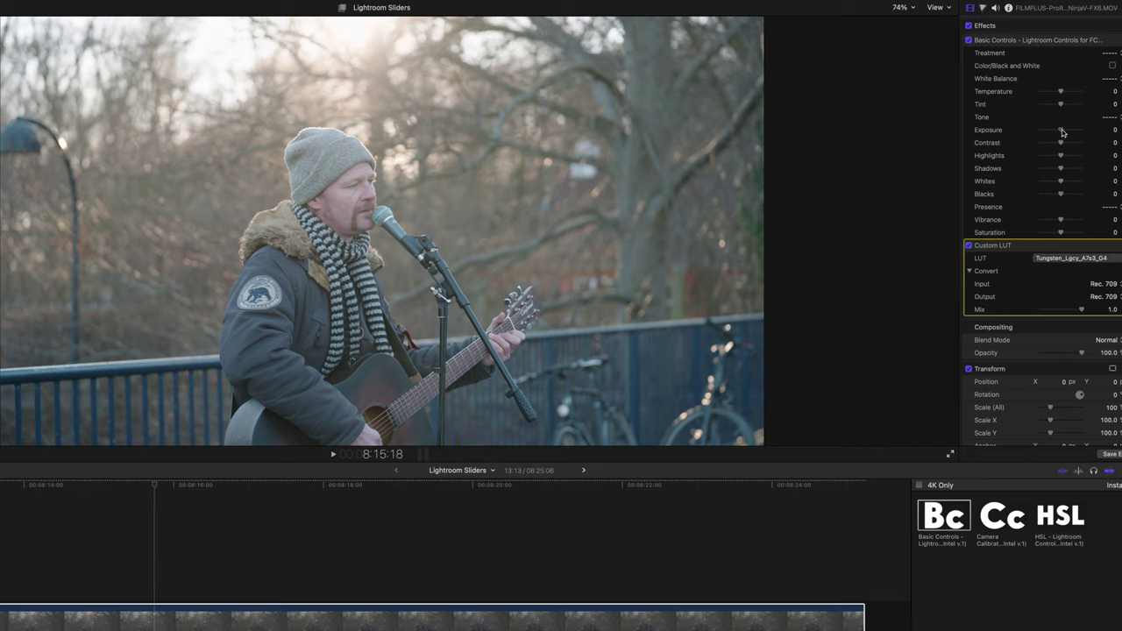
- In the Basic Controls effect, set Exposure to -0.45, Contrast to 18.62 and Highlights to -42.91
{"action": "left_click_drag", "start_coordinate": [1061, 132], "coordinate": [1058, 132]}
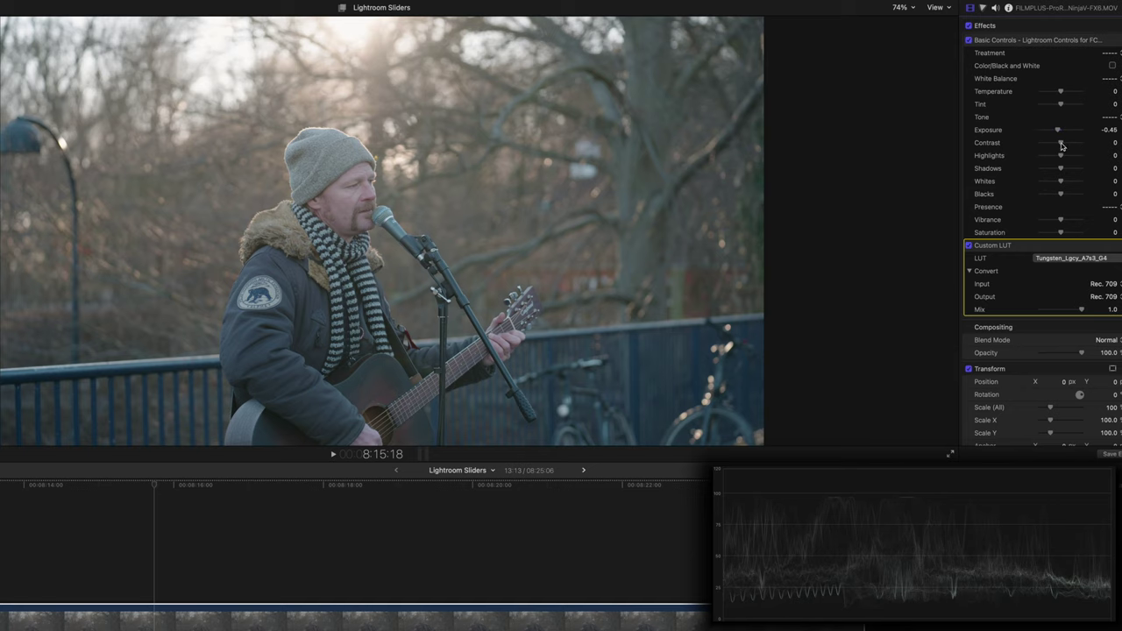
{"action": "left_click_drag", "start_coordinate": [1062, 144], "coordinate": [1066, 146]}
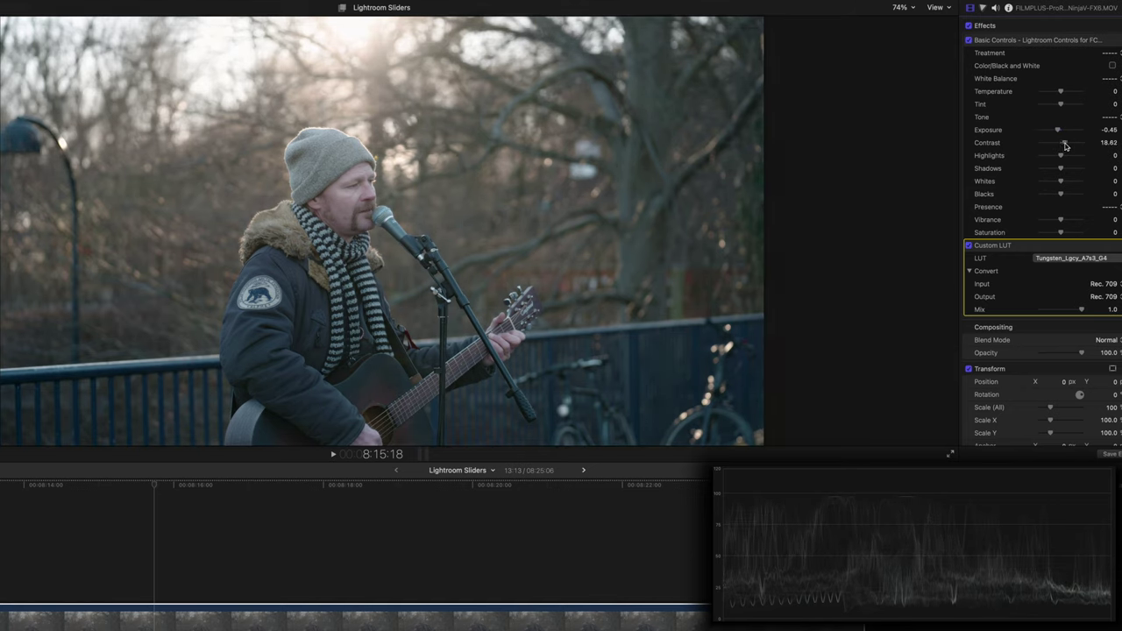
{"action": "left_click_drag", "start_coordinate": [1061, 156], "coordinate": [1055, 159]}
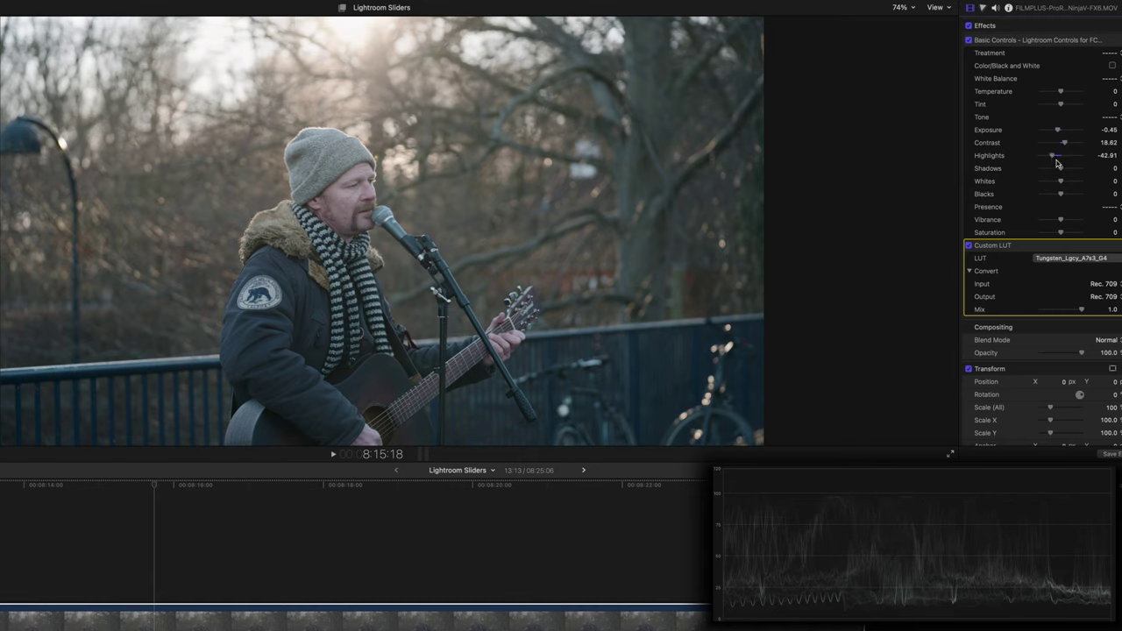
- Set Shadows to 16.5, Whites to -25.29, Blacks to -59.24, Vibrance to 59.61, Saturation to 1.41, Temperature to 34.41 and Tint to 5.42
{"action": "left_click_drag", "start_coordinate": [1061, 168], "coordinate": [1063, 235]}
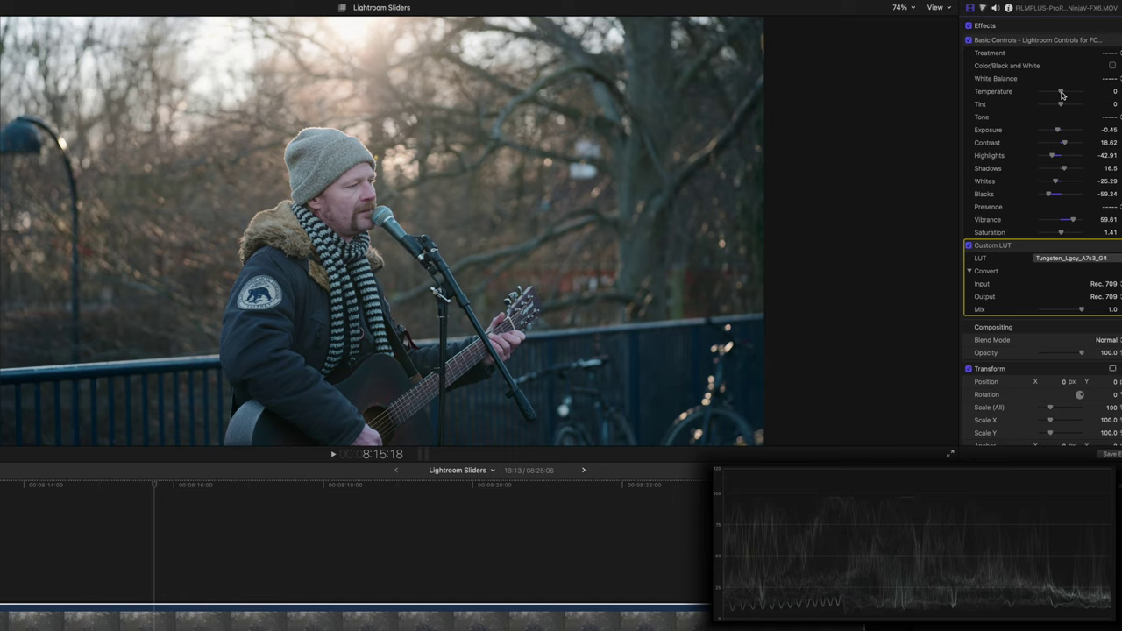
{"action": "left_click_drag", "start_coordinate": [1062, 94], "coordinate": [1070, 94]}
{"action": "left_click_drag", "start_coordinate": [1062, 106], "coordinate": [1063, 107]}
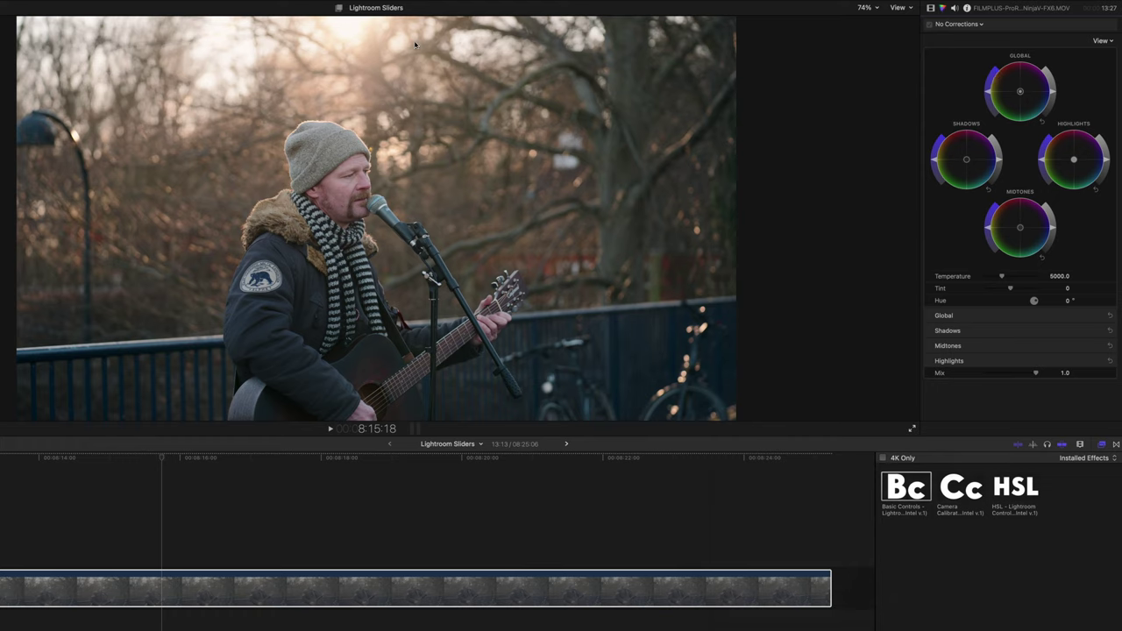
- Add a Color Wheels correction that slightly raises the saturation of the shadows and slightly lowers that of the highlights
{"action": "left_click", "coordinate": [1042, 163]}
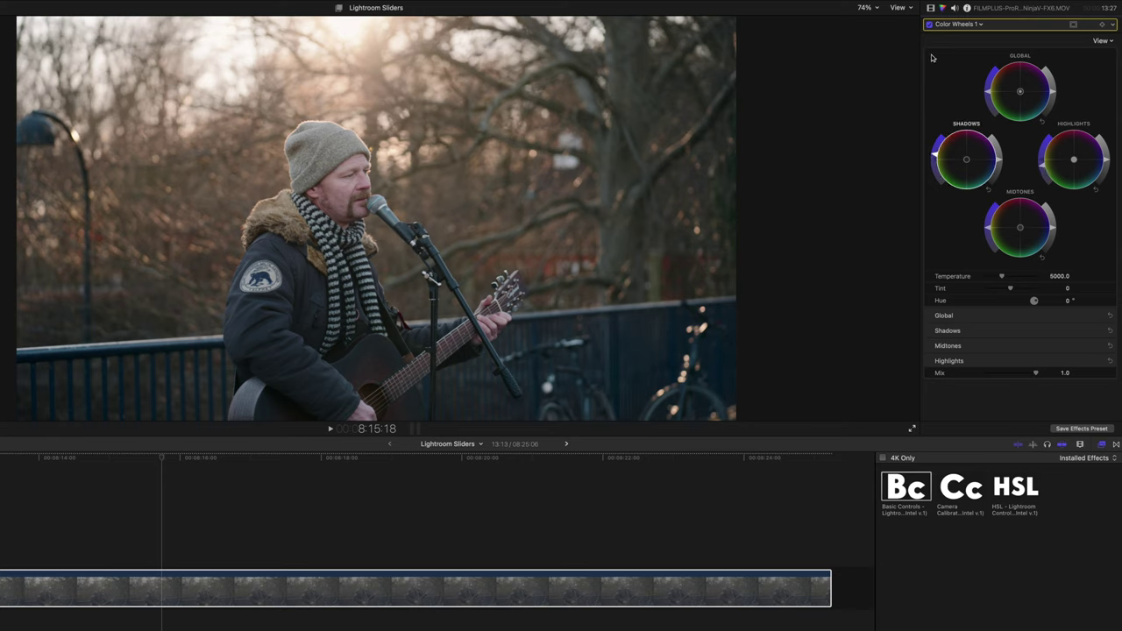
- Compare the guitarist clip with and without the Basic Controls effect by disabling and re-enabling it several times
{"action": "left_click", "coordinate": [931, 7]}
{"action": "left_click", "coordinate": [930, 39]}
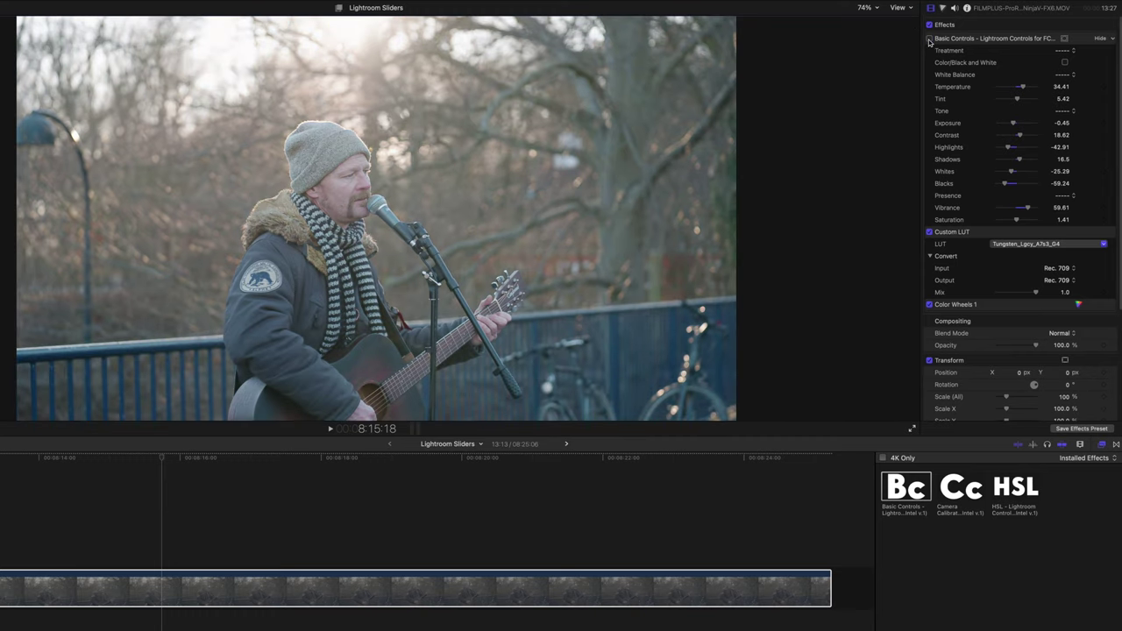
{"action": "left_click", "coordinate": [930, 39]}
{"action": "left_click", "coordinate": [929, 40]}
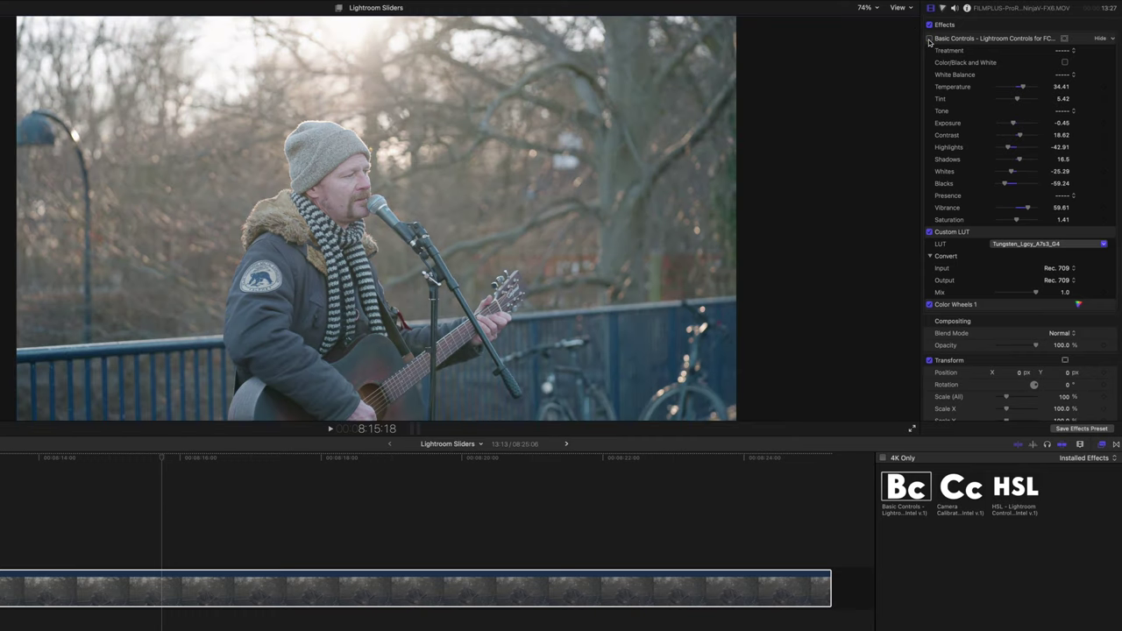
{"action": "left_click", "coordinate": [930, 39]}
{"action": "left_click", "coordinate": [929, 39]}
{"action": "left_click", "coordinate": [929, 39]}
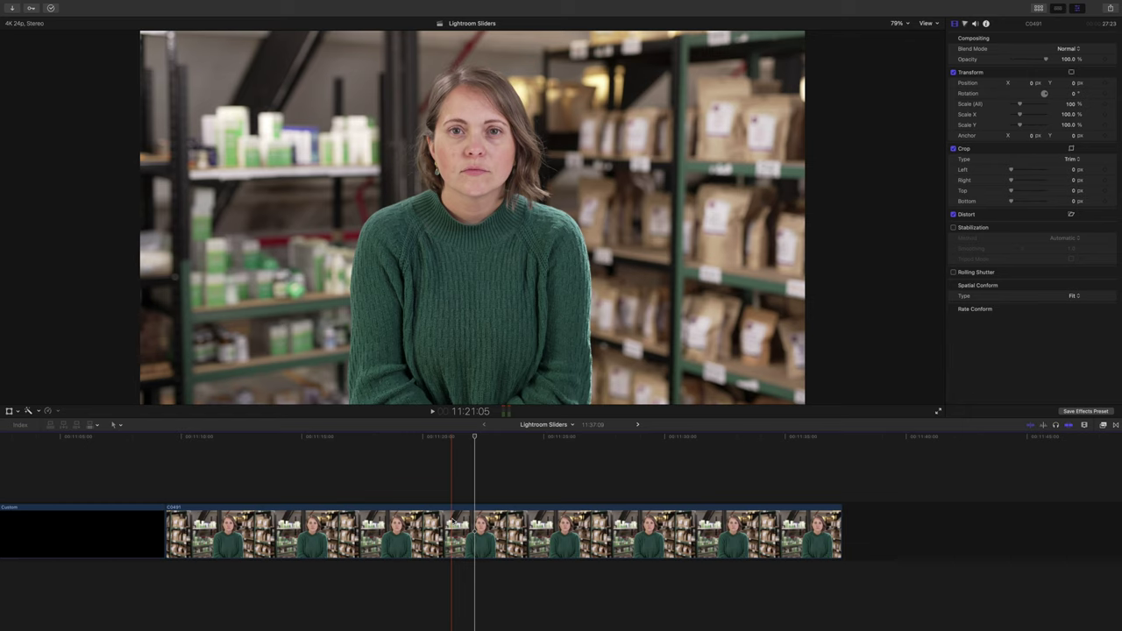
- Apply the Basic Controls effect from the installed effects to clip C0491
{"action": "left_click", "coordinate": [556, 535]}
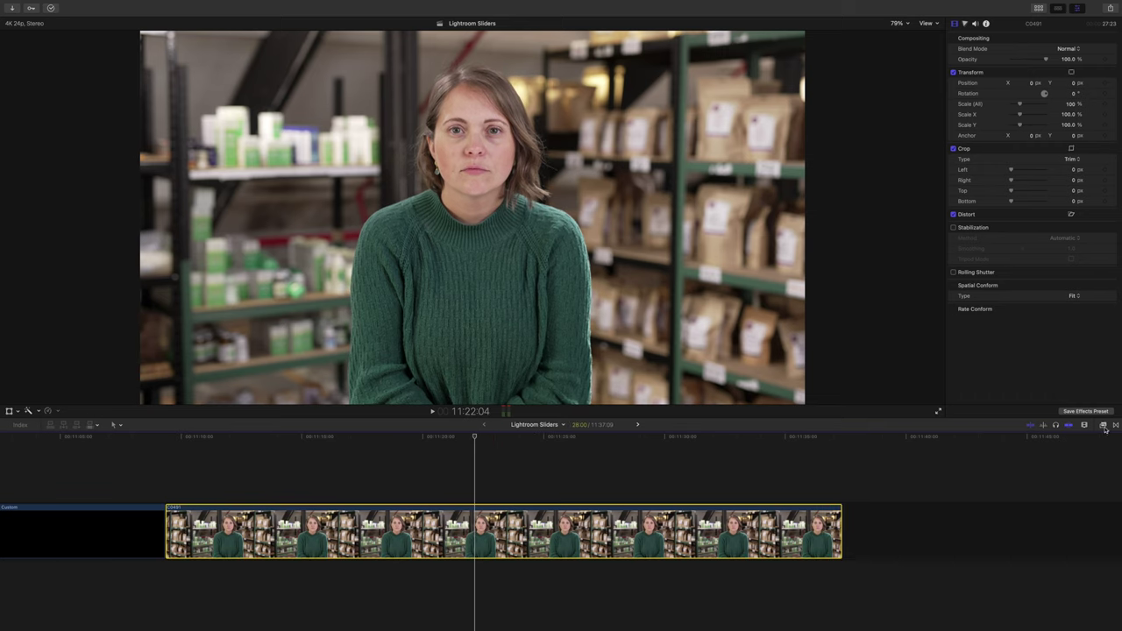
{"action": "left_click", "coordinate": [1104, 425]}
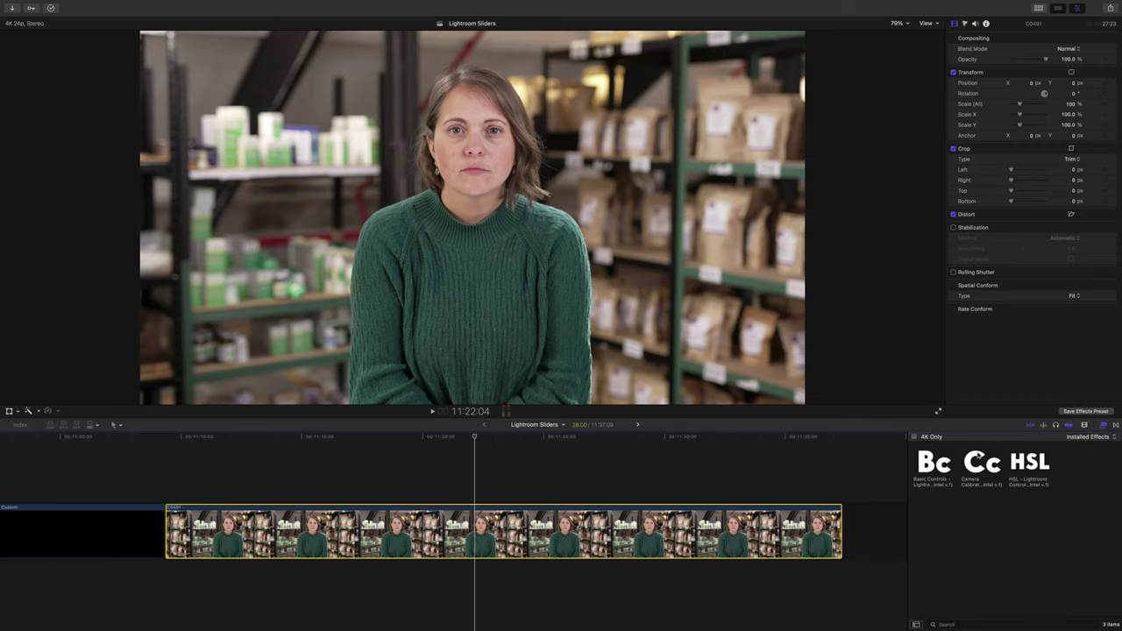
{"action": "left_click_drag", "start_coordinate": [941, 467], "coordinate": [789, 530]}
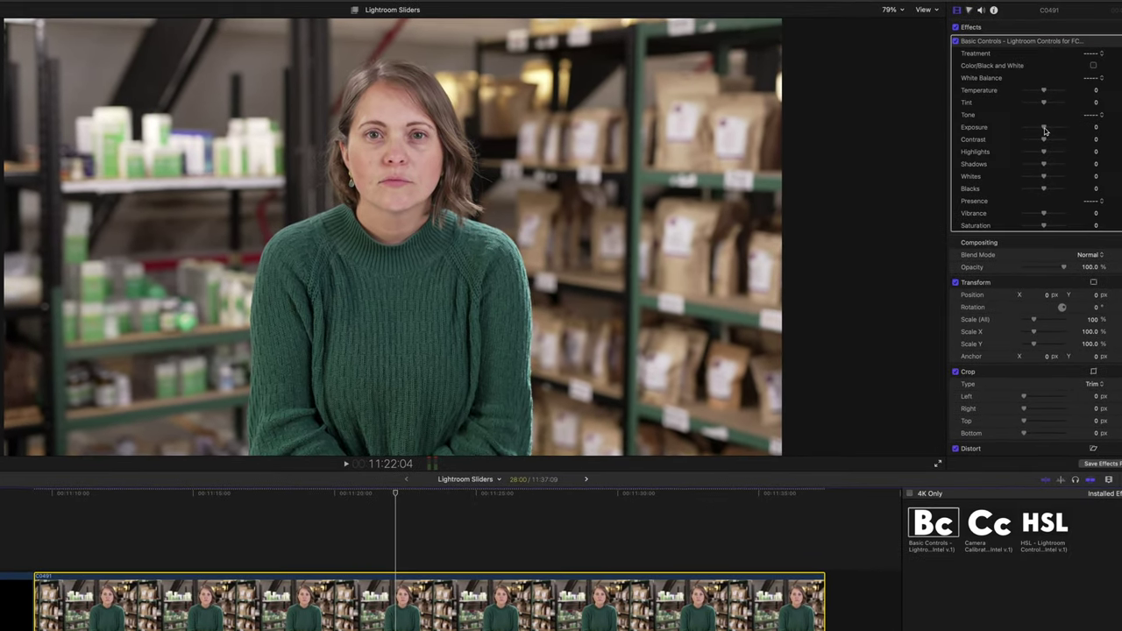
- Show the video scopes and set Exposure to -0.42, Contrast 12.73, Highlights -16.96, Shadows 11.31, Whites 3.62, Blacks -36.71 and Vibrance 22.45
{"action": "left_click_drag", "start_coordinate": [1045, 130], "coordinate": [1048, 141]}
{"action": "key", "text": "super+7"}
{"action": "left_click_drag", "start_coordinate": [1044, 151], "coordinate": [1036, 156]}
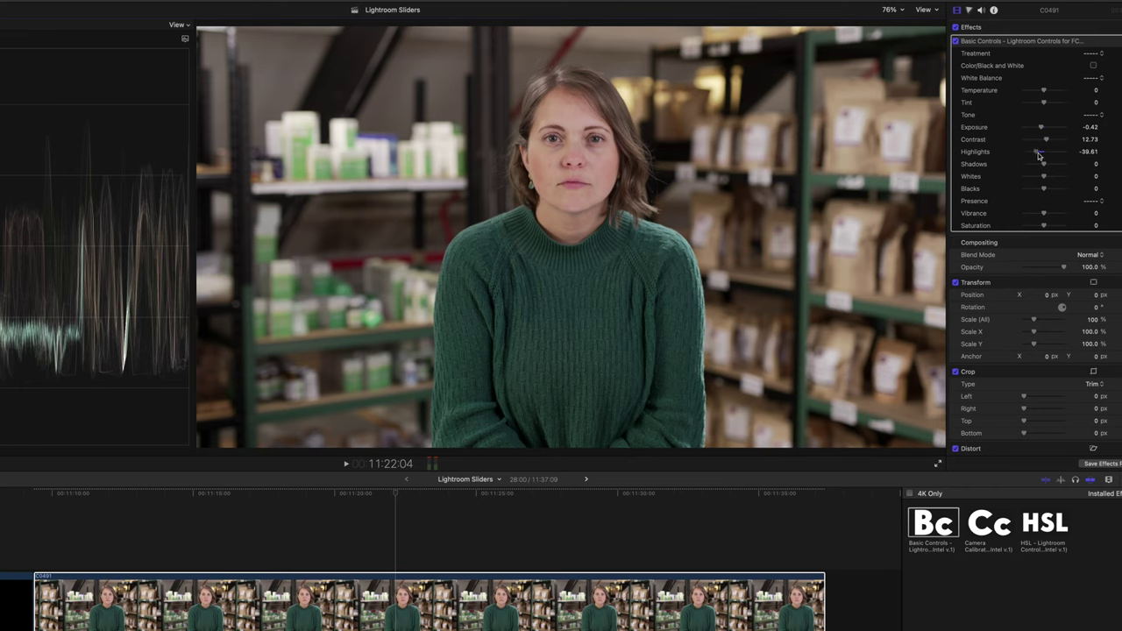
{"action": "left_click_drag", "start_coordinate": [1036, 155], "coordinate": [1049, 216]}
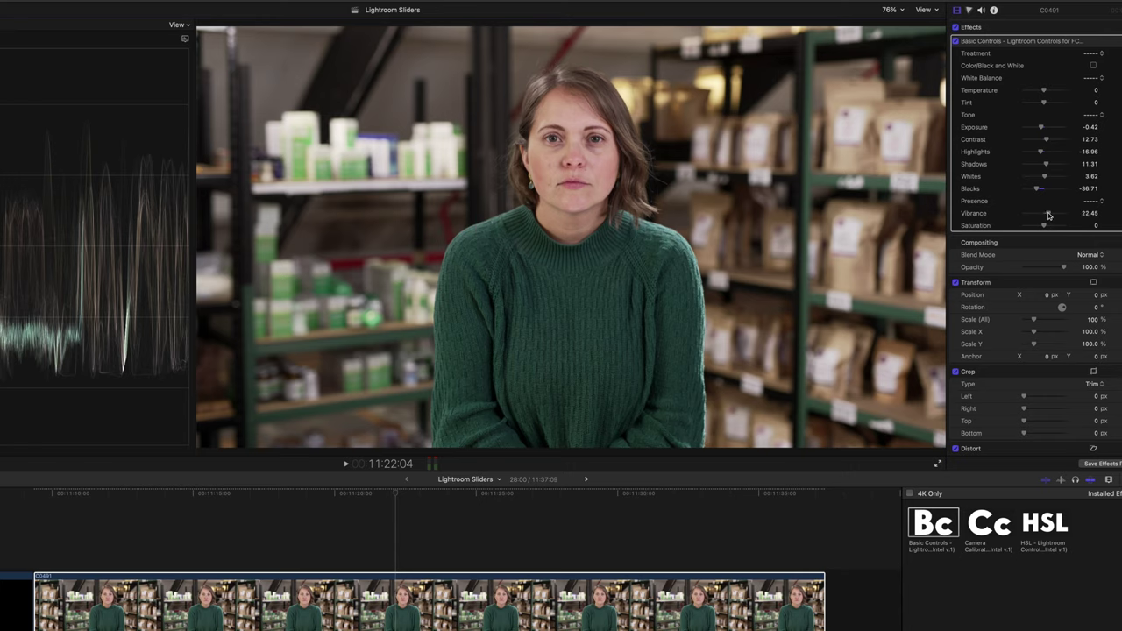
- Compare clip C0491 before and after the grade by disabling and re-enabling the Basic Controls effect
{"action": "left_click", "coordinate": [955, 41]}
{"action": "left_click", "coordinate": [956, 41]}
{"action": "left_click", "coordinate": [956, 41]}
{"action": "left_click", "coordinate": [955, 42]}
- Fine-tune the white balance Temperature and Tint of clip C0491 in the Basic Controls effect
{"action": "left_click_drag", "start_coordinate": [1045, 93], "coordinate": [1046, 105]}
- Add the HSL effect to clip C0491 and set Green hue to -1.34, Aqua hue to -19.88 and Aqua saturation to -24.4
{"action": "left_click_drag", "start_coordinate": [1044, 523], "coordinate": [772, 603]}
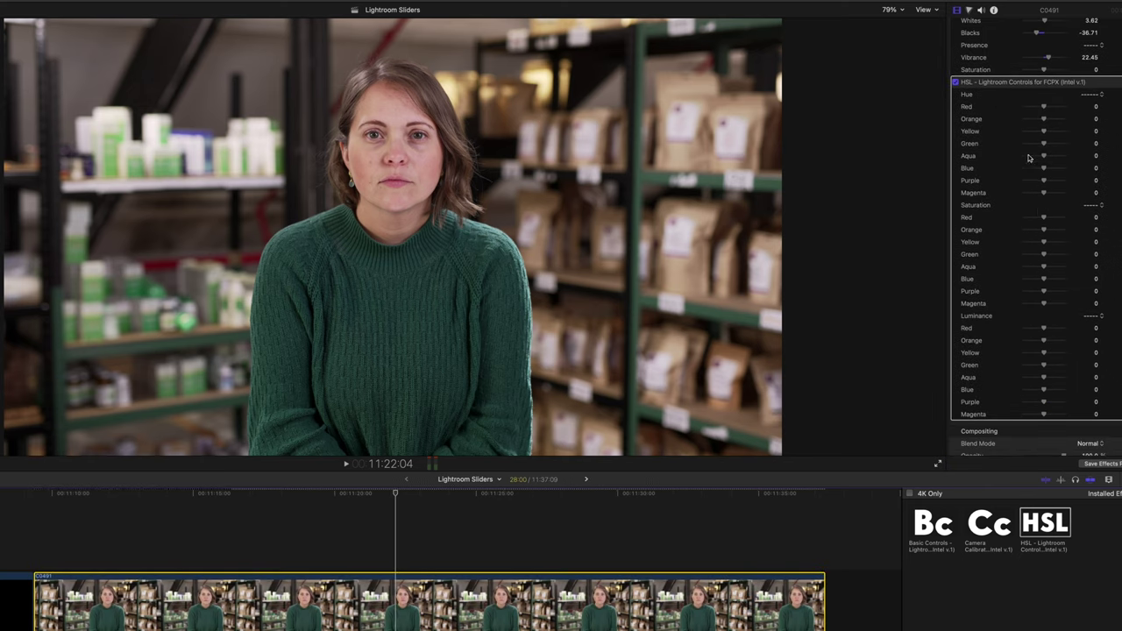
{"action": "mouse_move", "coordinate": [1045, 156]}
{"action": "left_mouse_down"}
{"action": "mouse_move", "coordinate": [1059, 160]}
{"action": "mouse_move", "coordinate": [1033, 159]}
{"action": "mouse_move", "coordinate": [1075, 146]}
{"action": "mouse_move", "coordinate": [1045, 150]}
{"action": "left_mouse_up"}
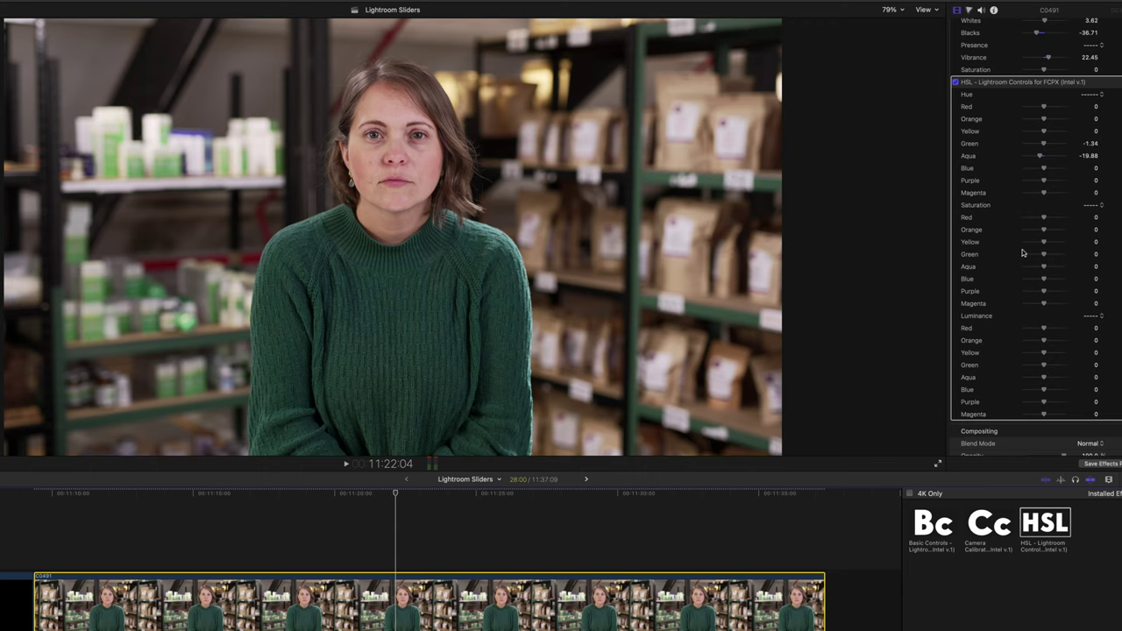
{"action": "mouse_move", "coordinate": [1043, 268]}
{"action": "left_mouse_down"}
{"action": "mouse_move", "coordinate": [1061, 269]}
{"action": "mouse_move", "coordinate": [999, 268]}
{"action": "mouse_move", "coordinate": [1041, 269]}
{"action": "left_mouse_up"}
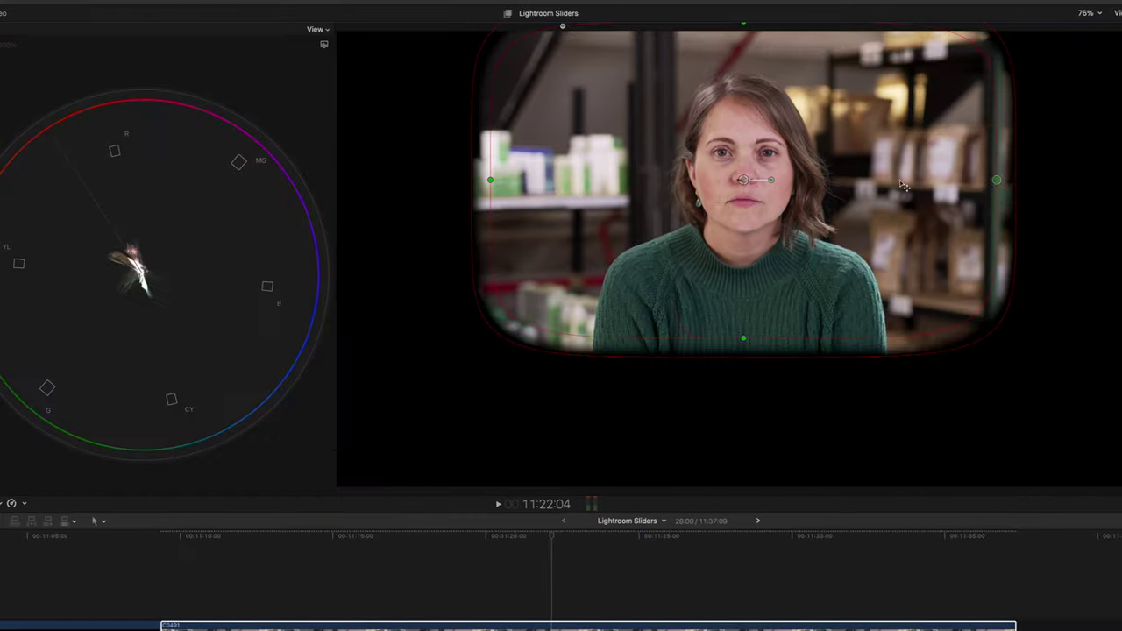
- Shrink and reposition the shape mask so it isolates only the woman's face for a skin-tone check on the vectorscope
{"action": "left_click_drag", "start_coordinate": [965, 183], "coordinate": [769, 181]}
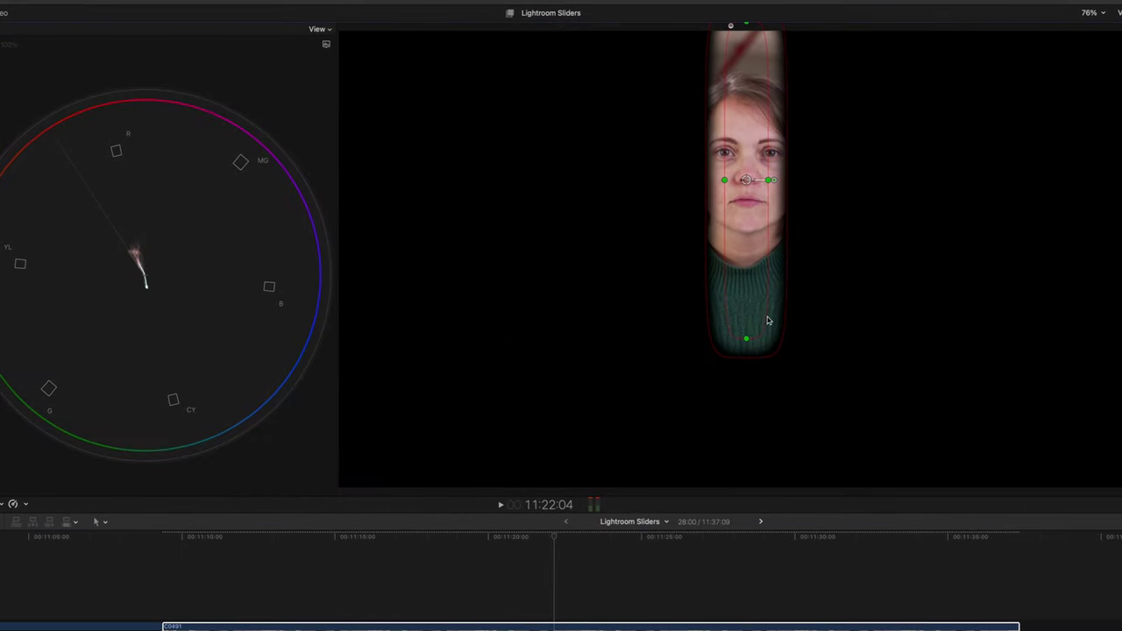
{"action": "left_click_drag", "start_coordinate": [746, 339], "coordinate": [743, 224]}
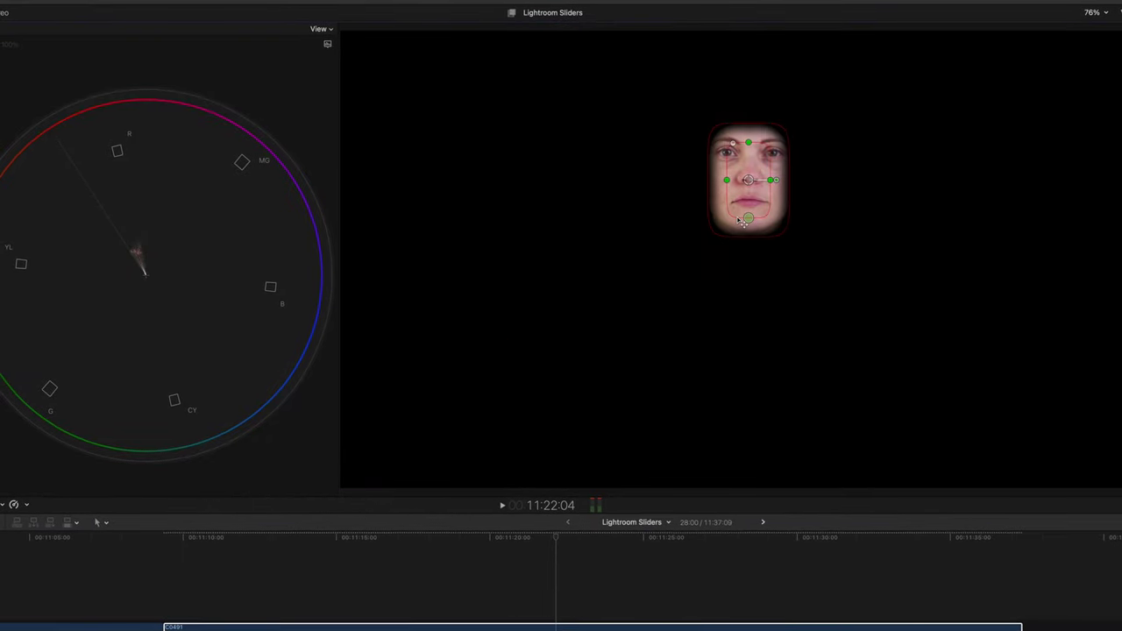
{"action": "left_click_drag", "start_coordinate": [748, 181], "coordinate": [747, 174]}
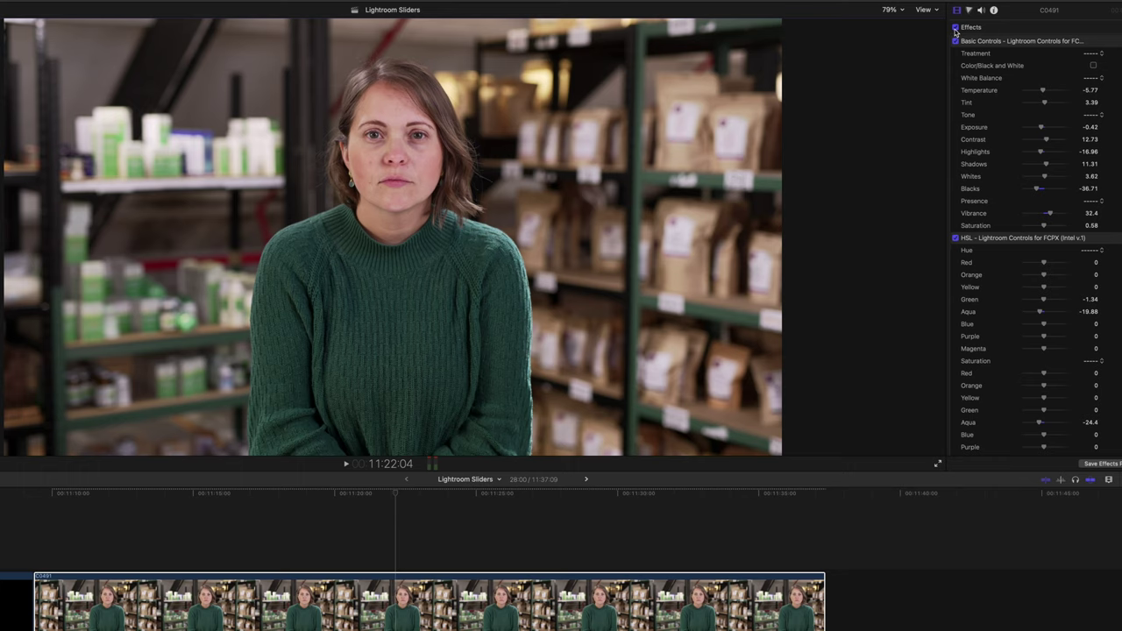
- Disable all effects on clip C0491 to compare the graded image with the original
{"action": "left_click", "coordinate": [956, 28]}
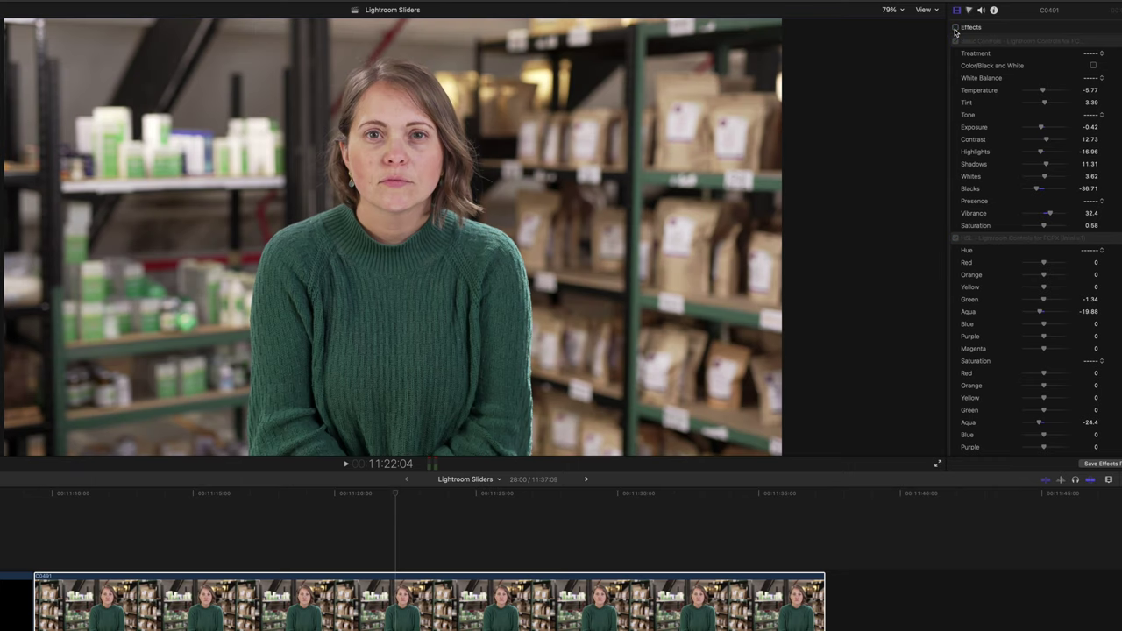